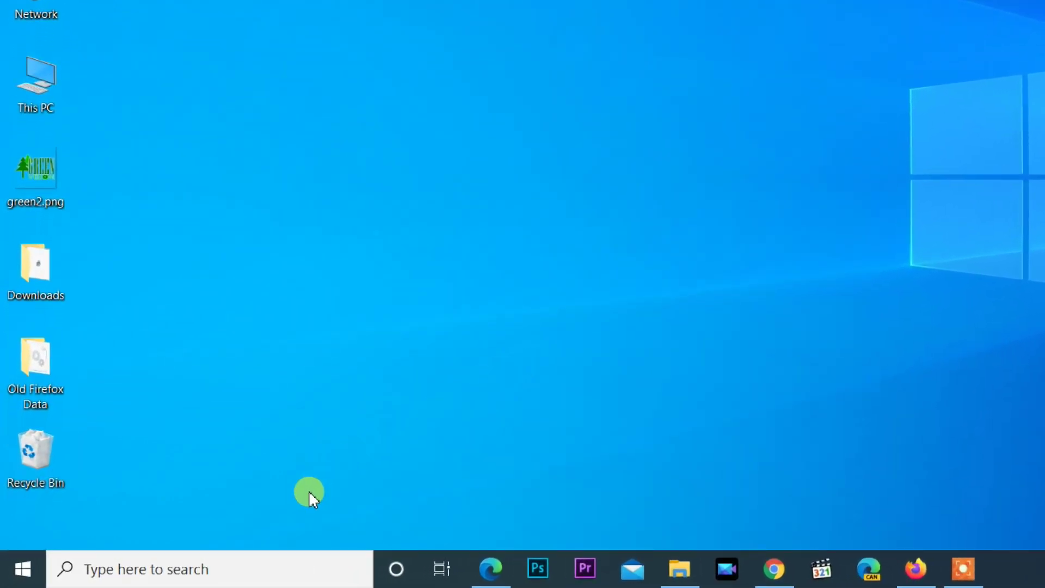
# Search Windows for 'regedit' and run Registry Editor as administrator
pyautogui.click(181, 566)
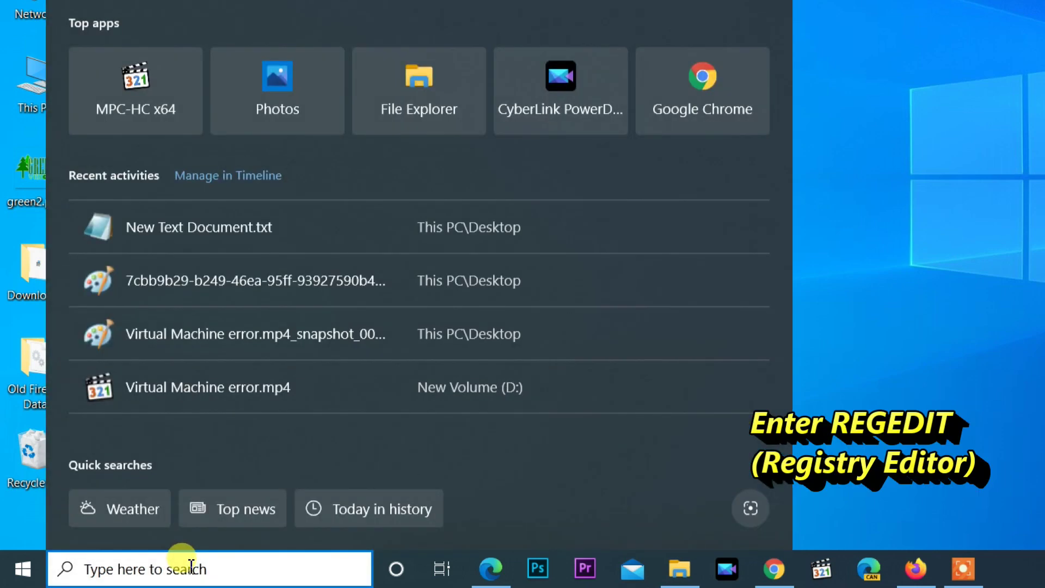
pyautogui.write('regedi')
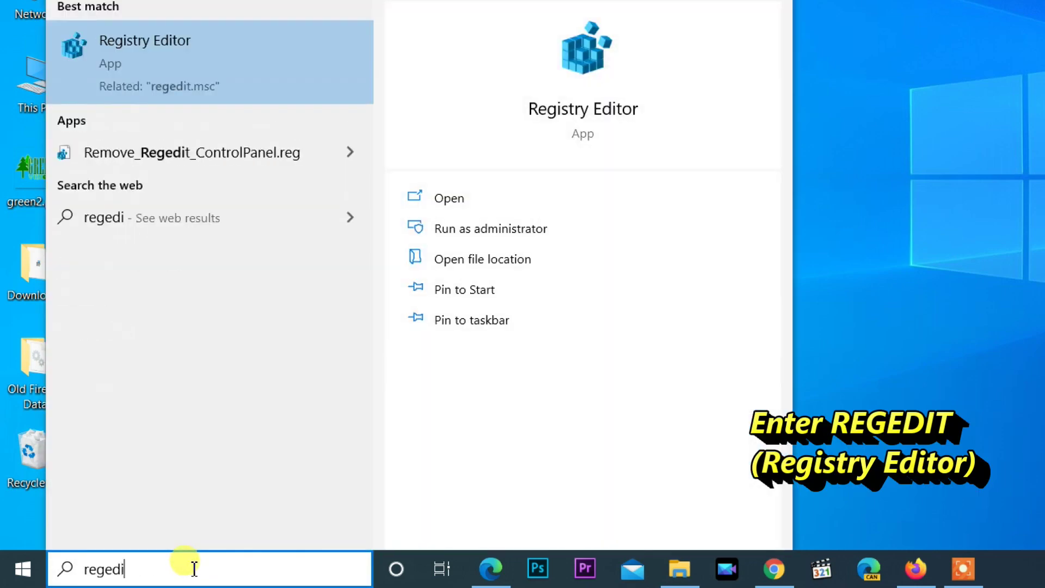
pyautogui.write('t')
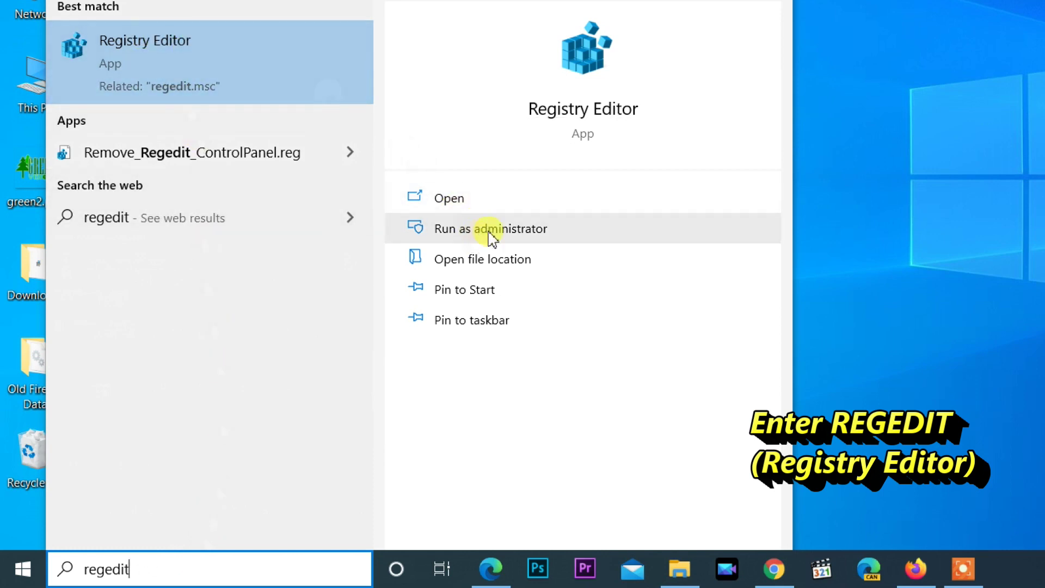
pyautogui.click(502, 232)
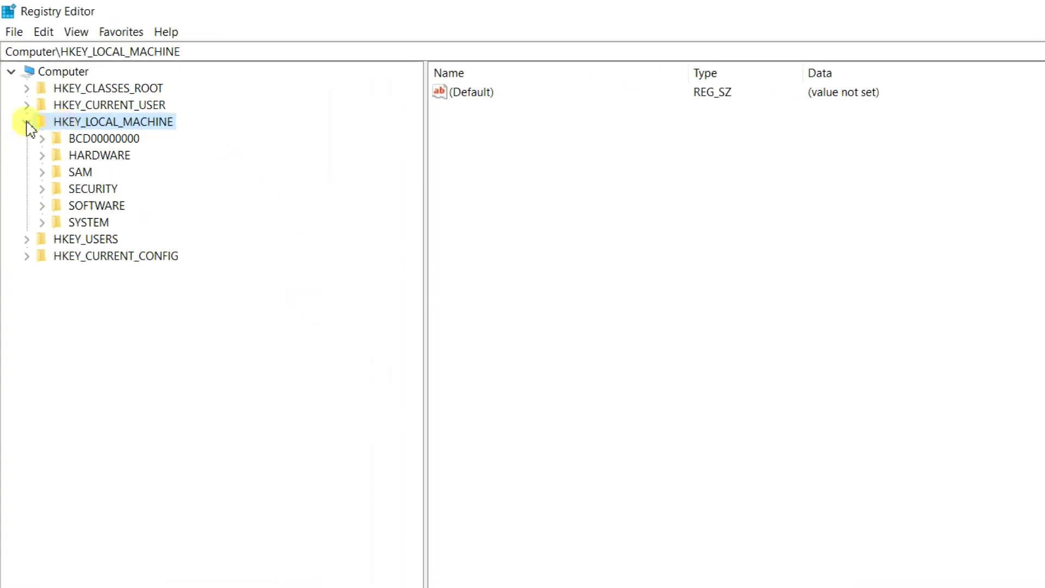
# Expand HKEY_LOCAL_MACHINE > SYSTEM > CurrentControlSet > Control in the key tree
pyautogui.click(27, 124)
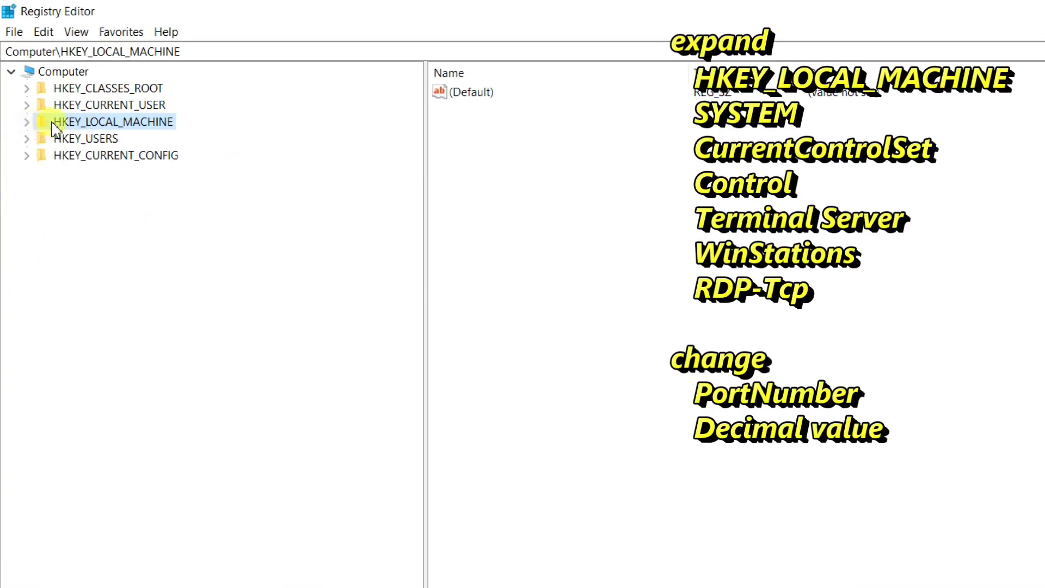
pyautogui.click(26, 123)
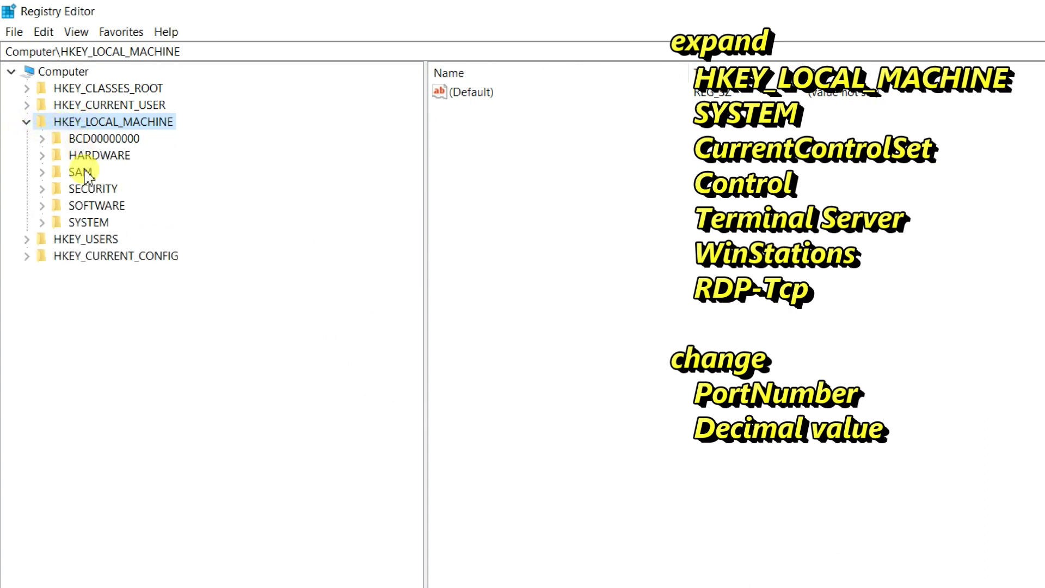
pyautogui.click(82, 223)
pyautogui.click(42, 224)
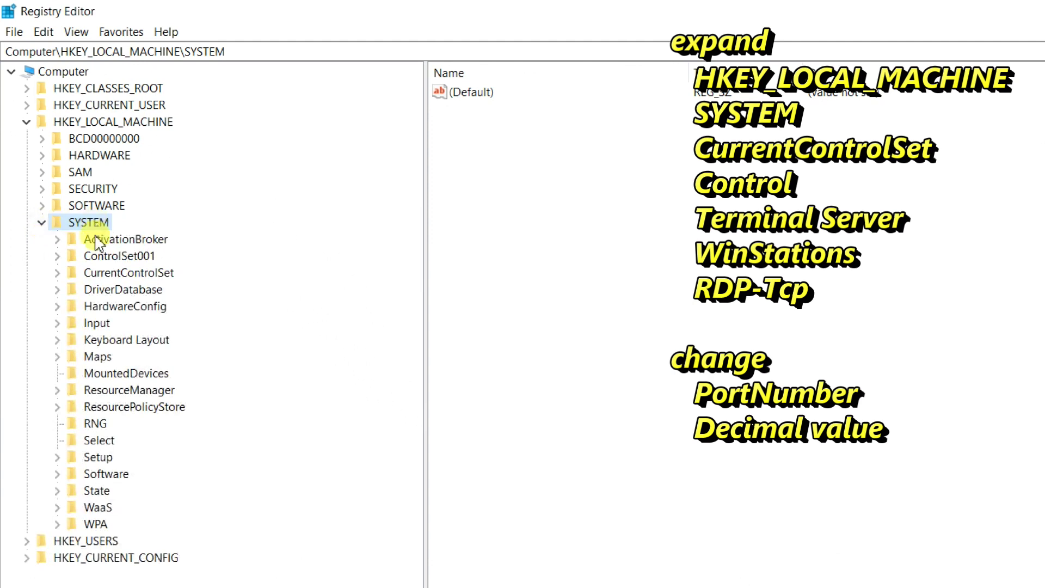
pyautogui.click(106, 274)
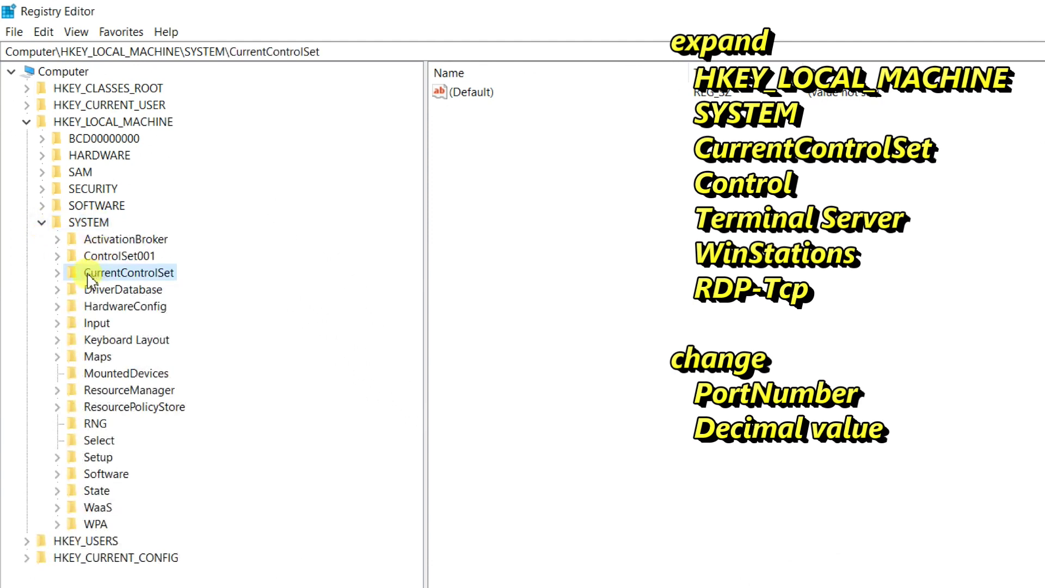
pyautogui.click(57, 273)
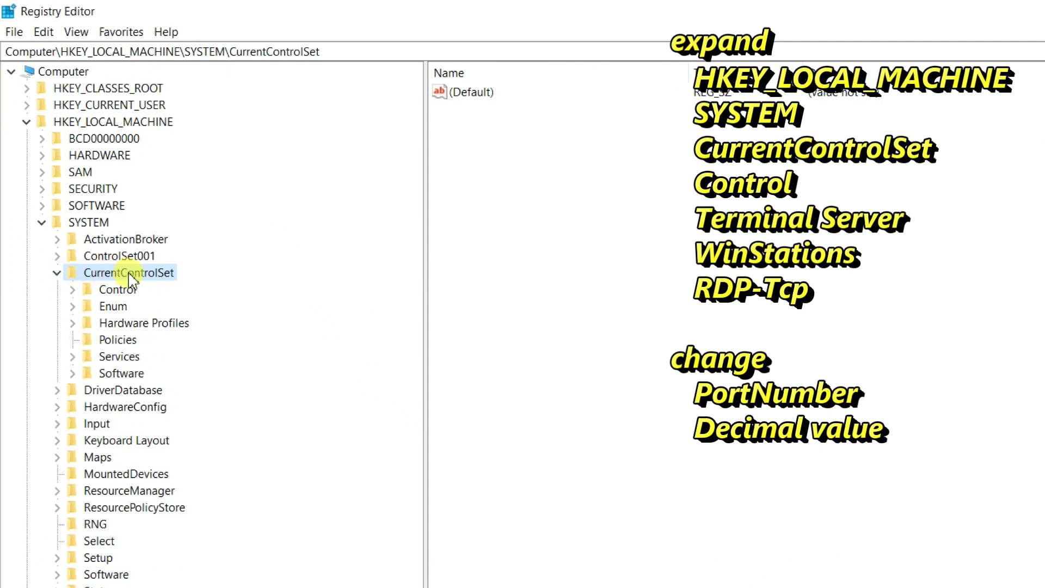
pyautogui.click(109, 294)
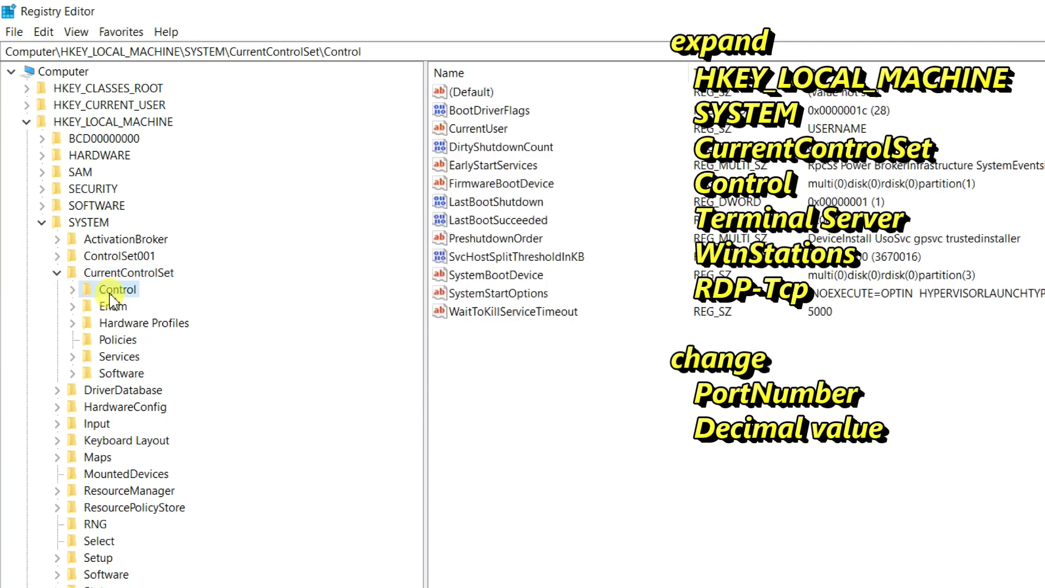
pyautogui.click(73, 291)
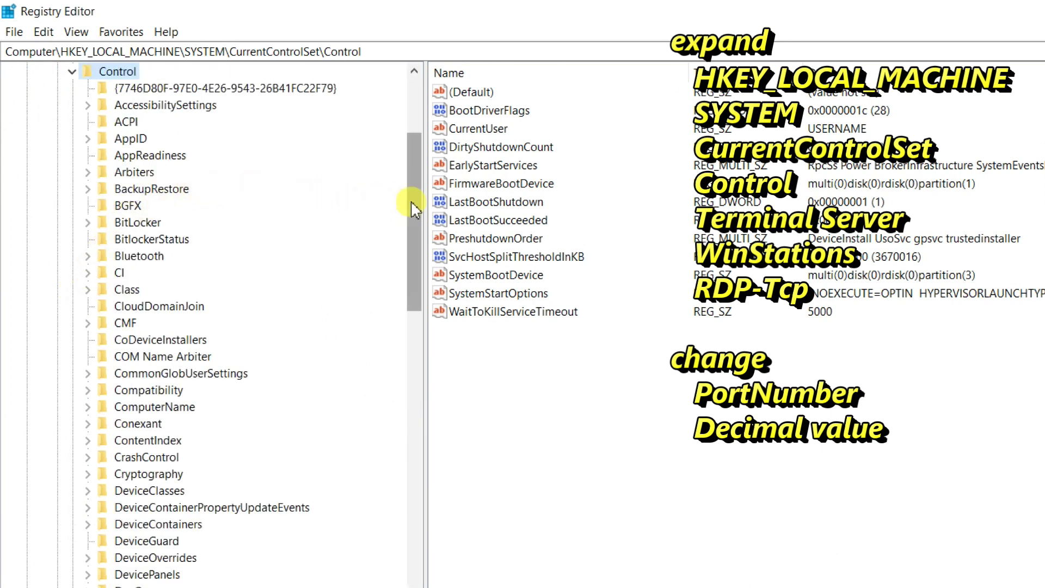
pyautogui.moveTo(412, 201); pyautogui.dragTo(447, 578)
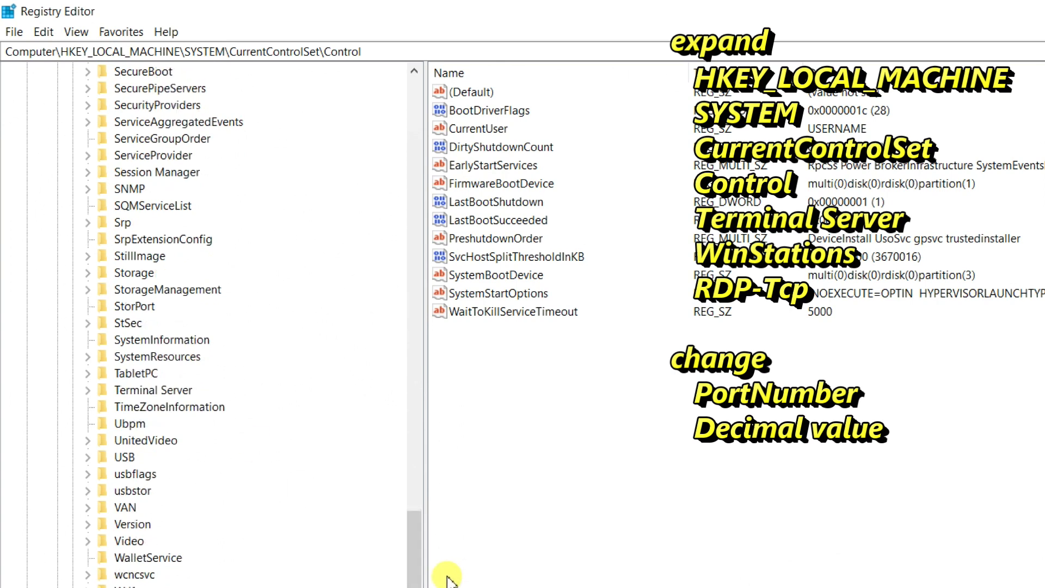
# Expand Terminal Server and WinStations, then select the RDP-Tcp key to show its values
pyautogui.click(138, 394)
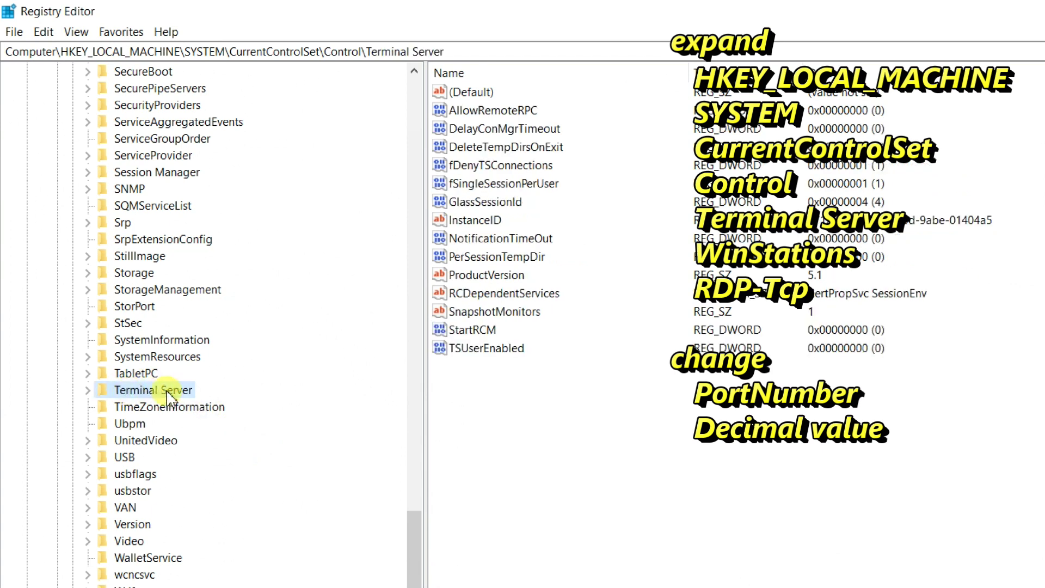
pyautogui.click(87, 390)
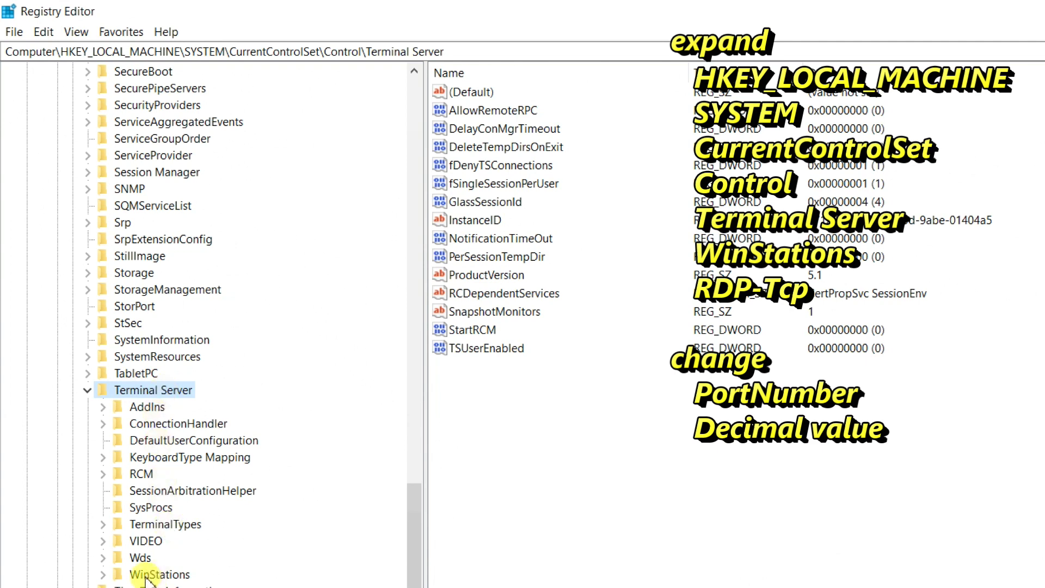
pyautogui.moveTo(415, 518); pyautogui.dragTo(416, 559)
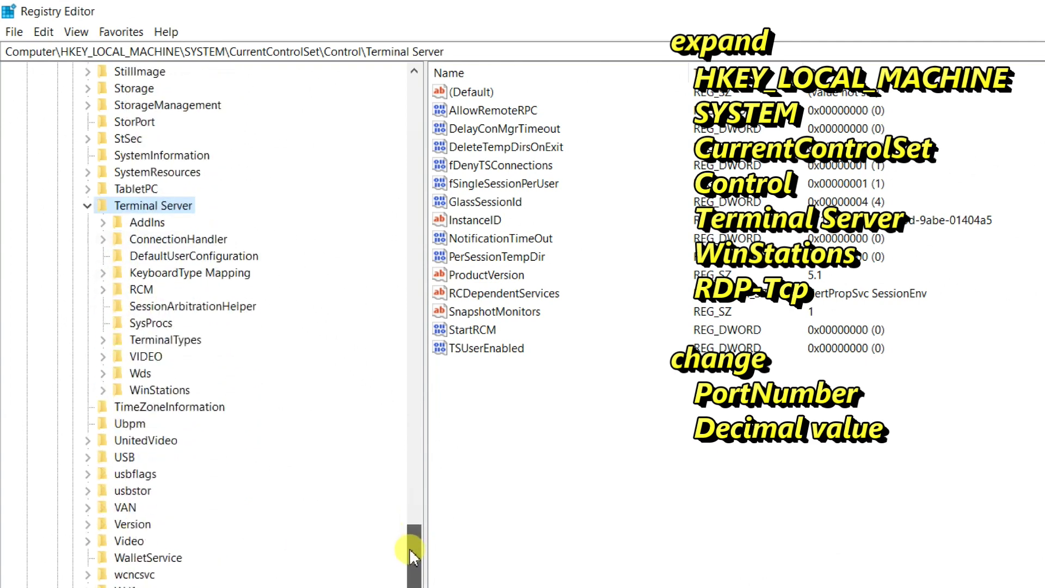
pyautogui.click(141, 390)
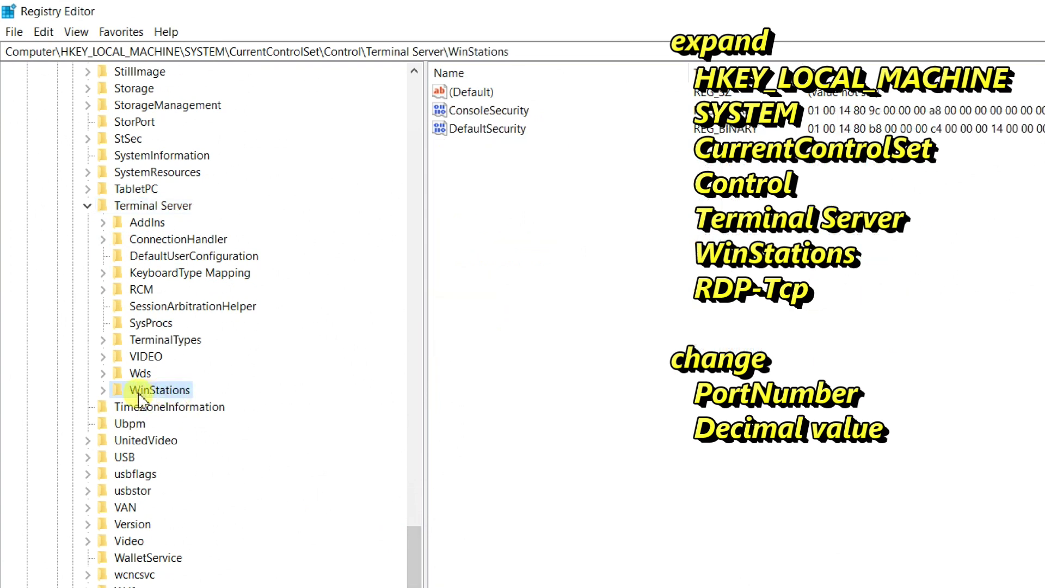
pyautogui.click(103, 391)
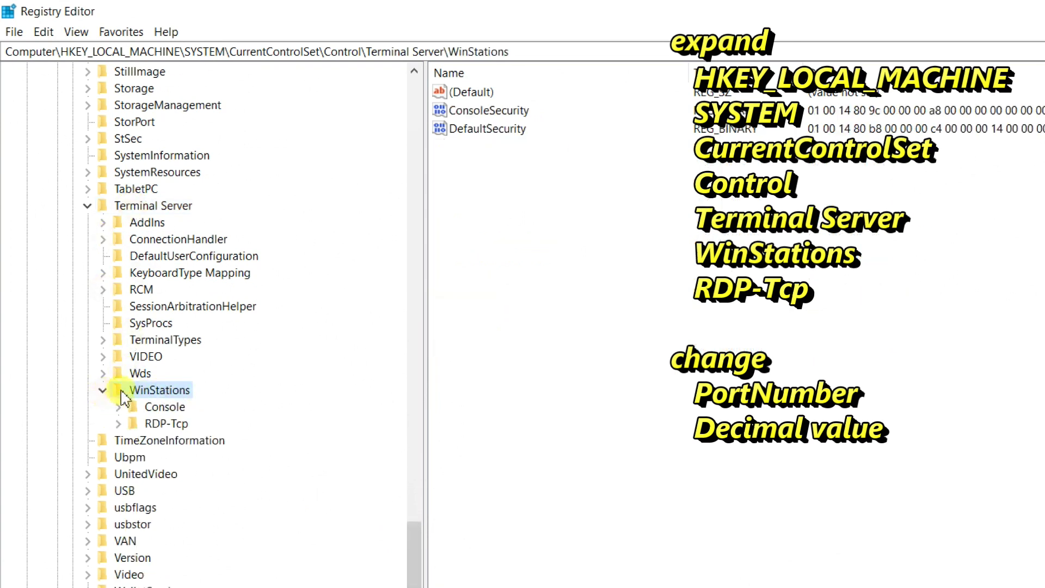
pyautogui.click(162, 423)
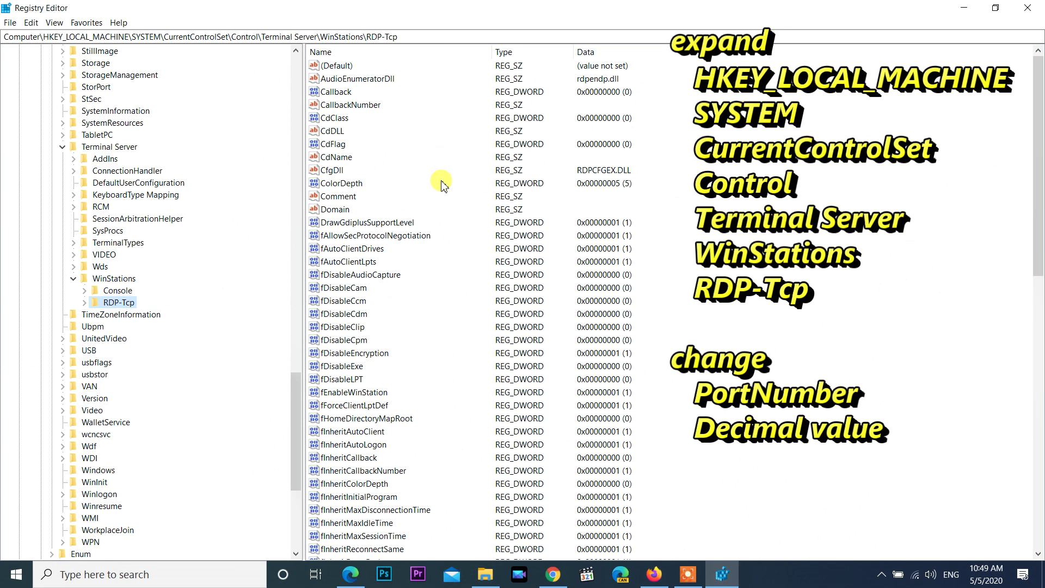
# Scroll to RDP-Tcp's PortNumber value and open it in the Edit DWORD (32-bit) Value dialog
pyautogui.moveTo(1039, 184); pyautogui.dragTo(1037, 436)
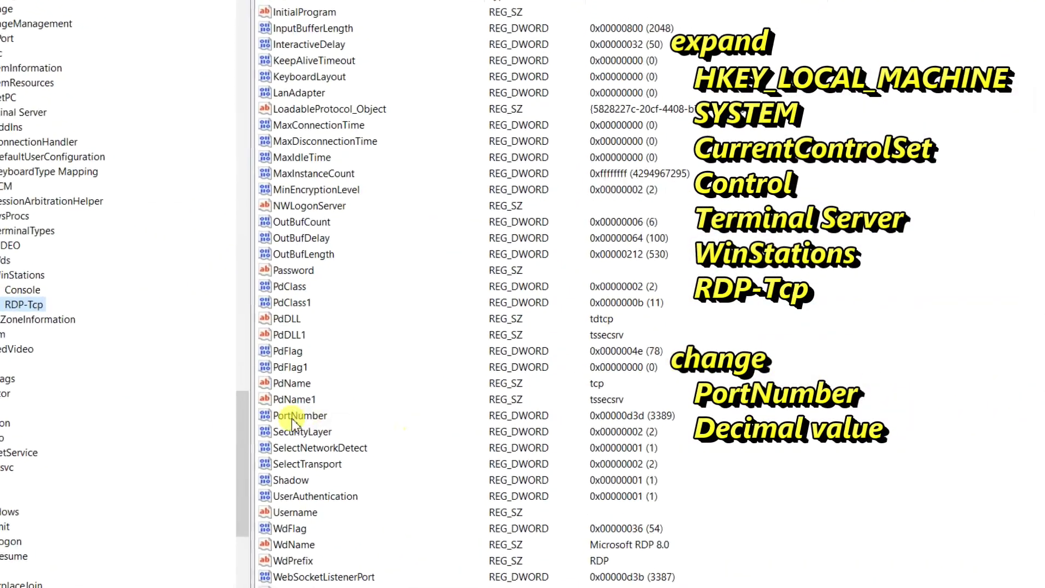
pyautogui.click(282, 432)
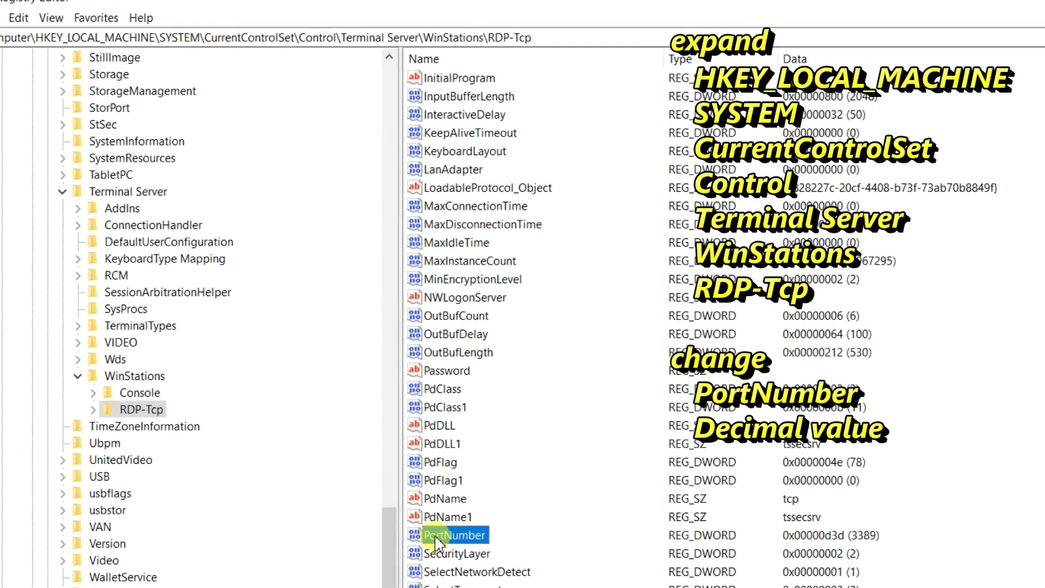
pyautogui.doubleClick(462, 550)
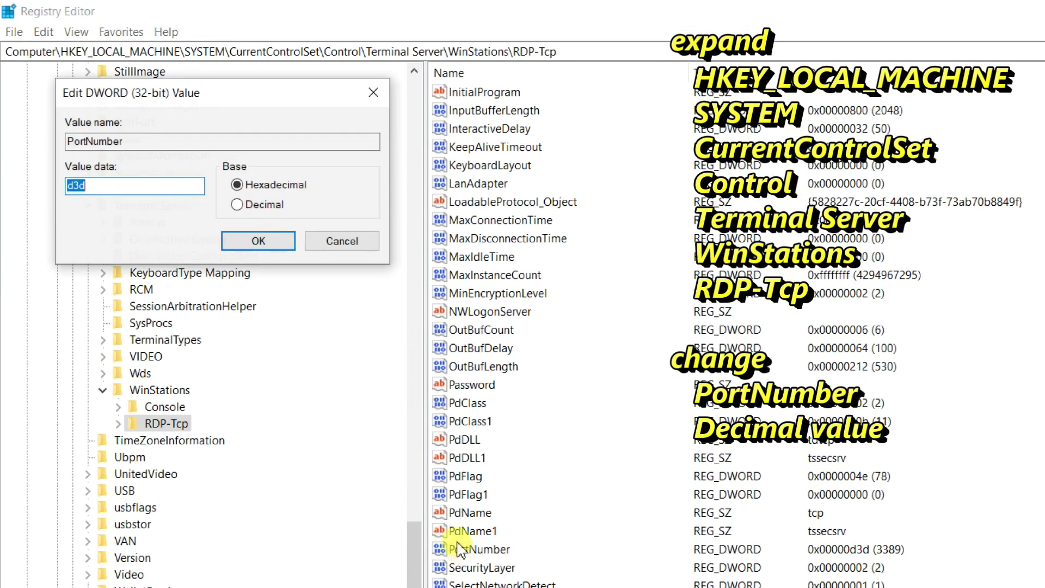
# Switch PortNumber's value data to Decimal base so it reads 3389 instead of d3d
pyautogui.moveTo(223, 106); pyautogui.dragTo(308, 216)
pyautogui.click(185, 285)
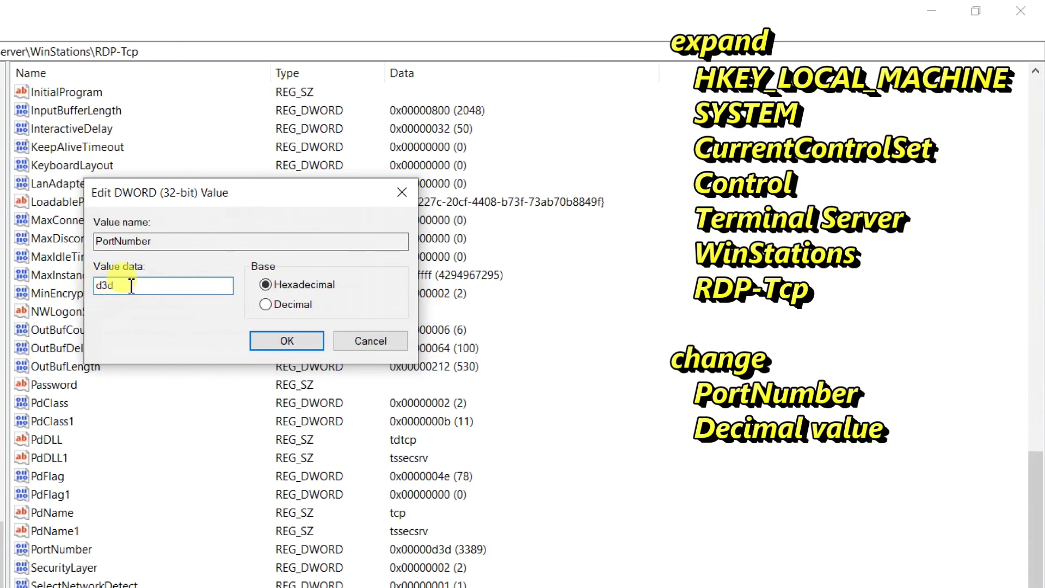
pyautogui.click(270, 307)
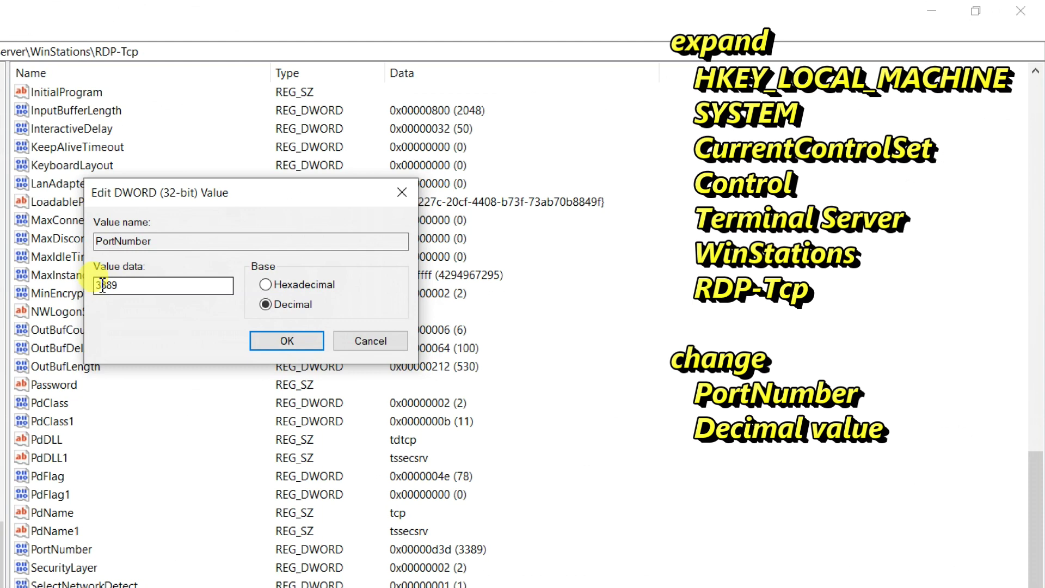
pyautogui.moveTo(134, 284); pyautogui.dragTo(82, 275)
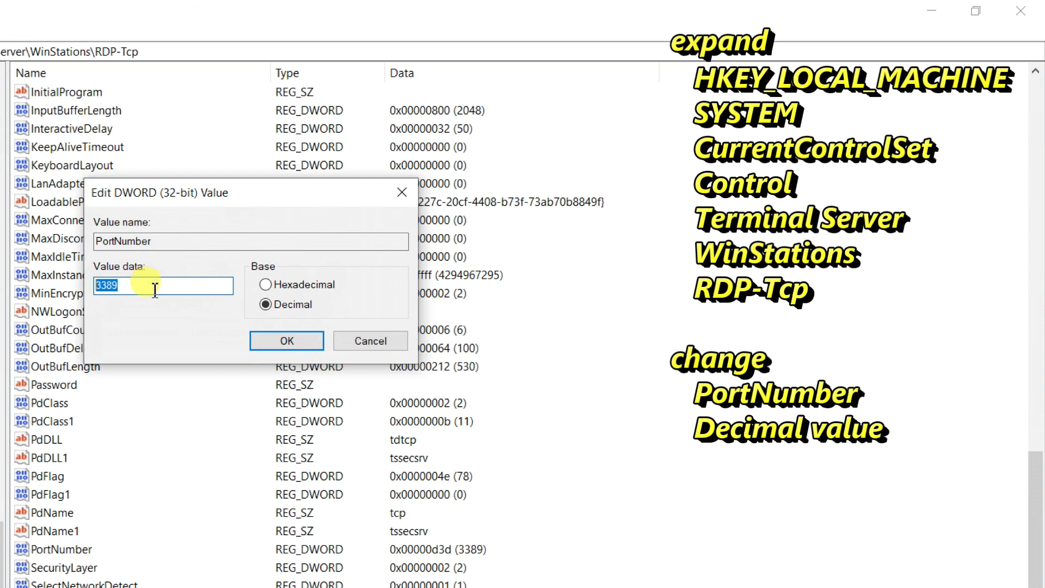
# Replace PortNumber's value data 3389 with 3390 and confirm with OK
pyautogui.click(134, 286)
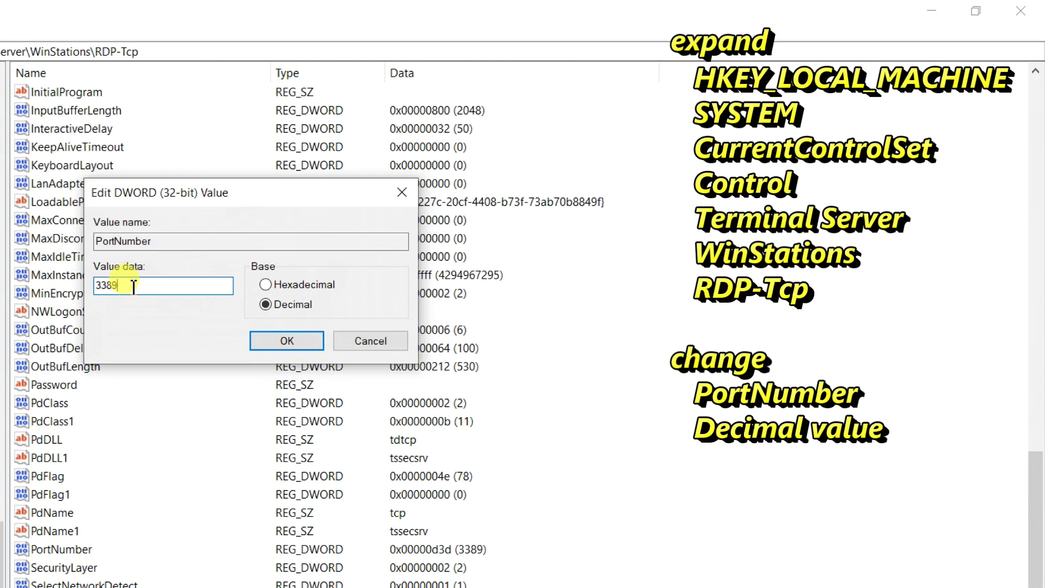
pyautogui.moveTo(136, 288); pyautogui.dragTo(73, 279)
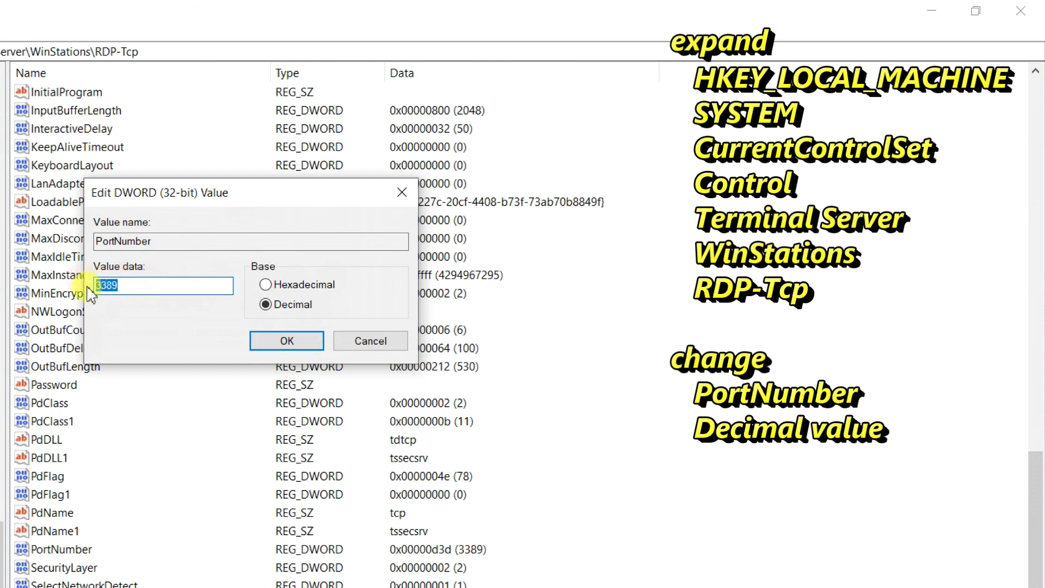
pyautogui.write('3390')
pyautogui.press('BackSpace')
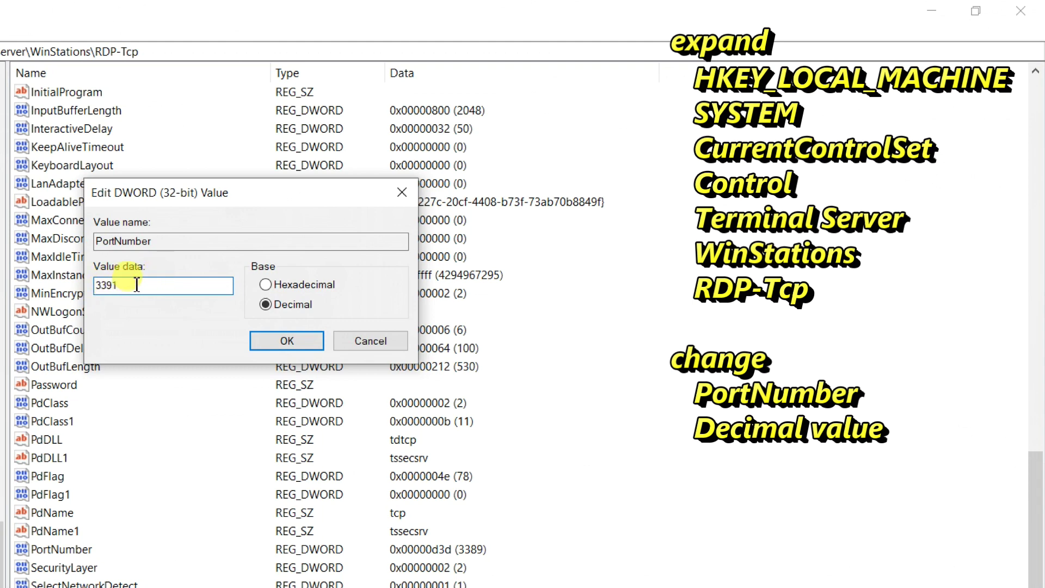
pyautogui.write('0')
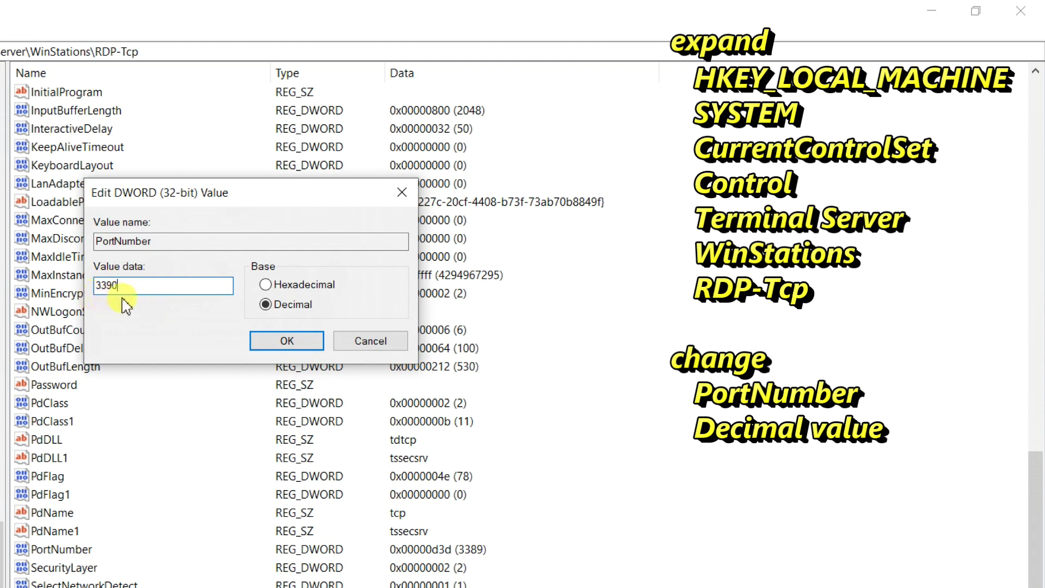
pyautogui.click(283, 343)
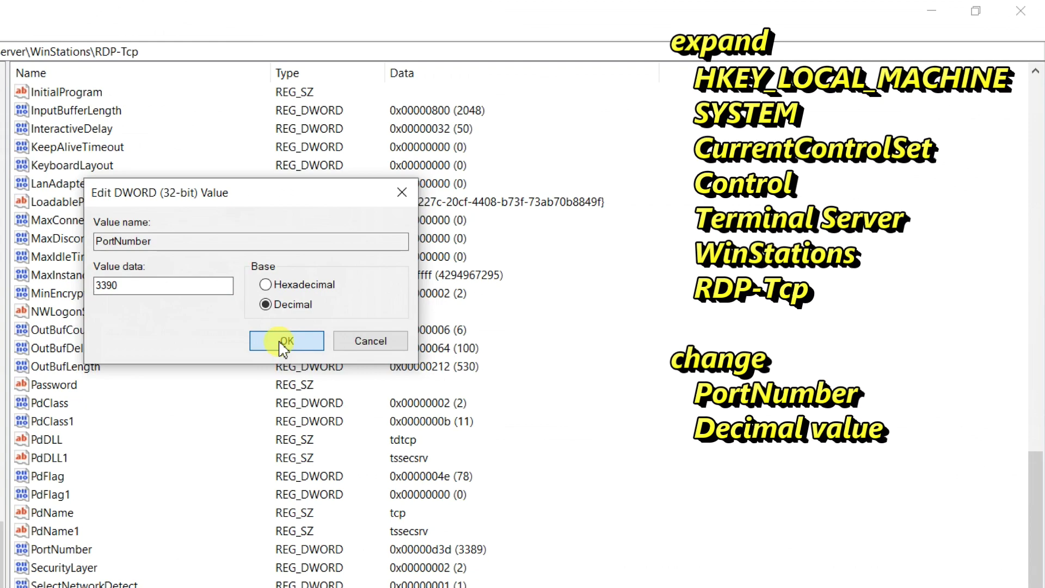